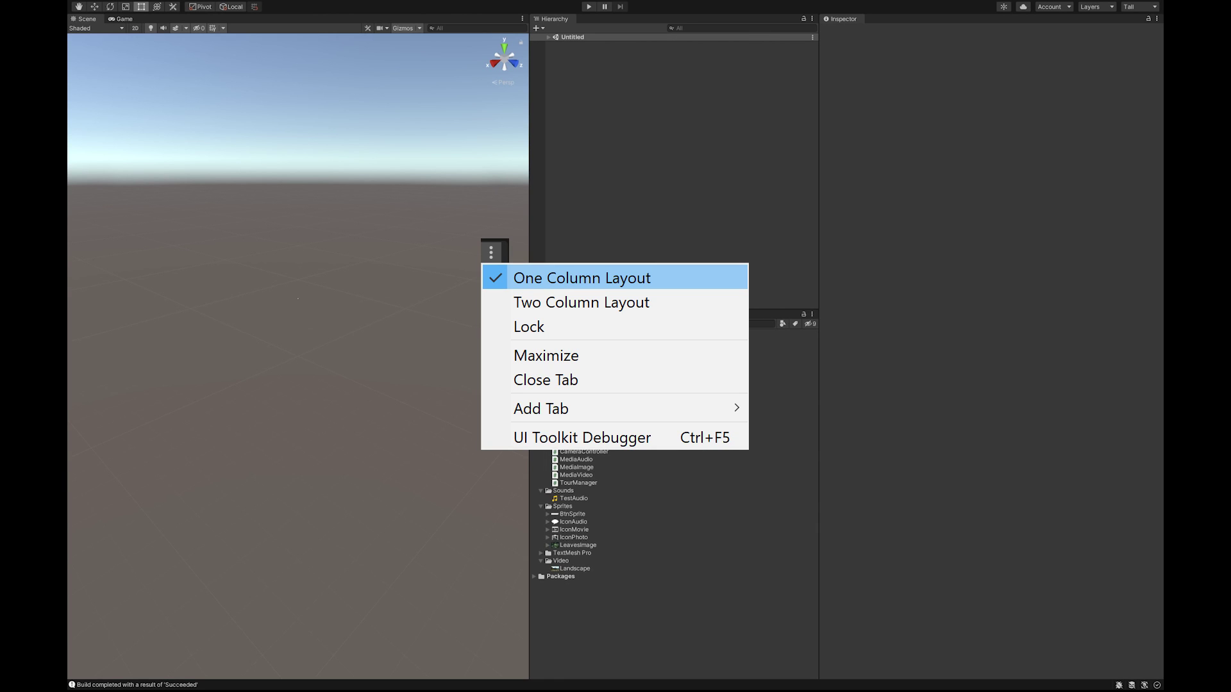
# - Widen the Scene view and open the Console tab beside the Inspector
pyautogui.moveTo(530, 160); pyautogui.dragTo(617, 160)
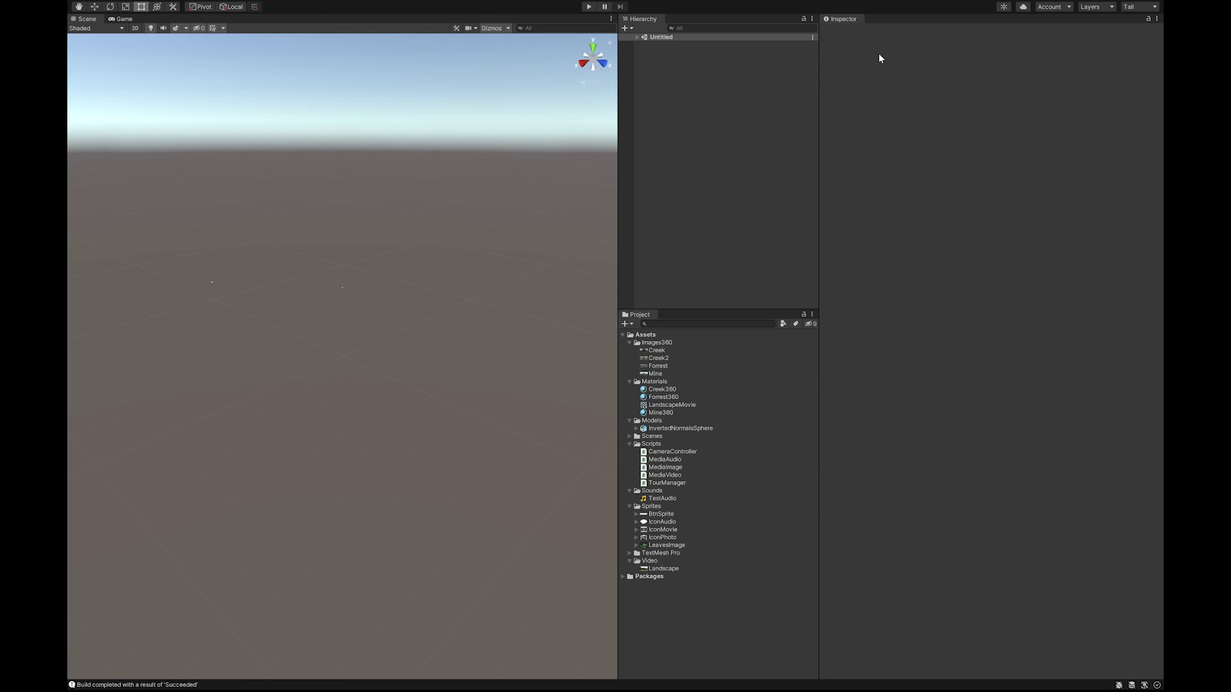
pyautogui.hotkey('ctrl', 'shift', 'c')
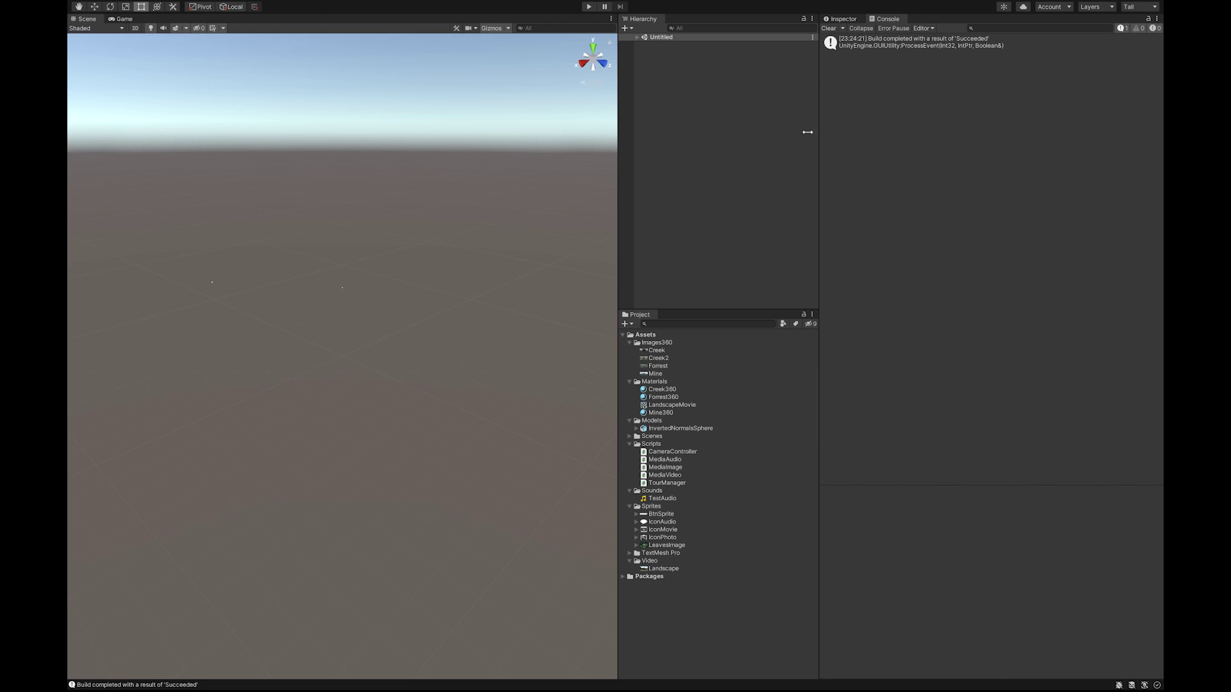
# - Dock the Game view below the Scene view, splitting the height roughly in half
pyautogui.click(124, 20)
pyautogui.moveTo(125, 21); pyautogui.dragTo(193, 201)
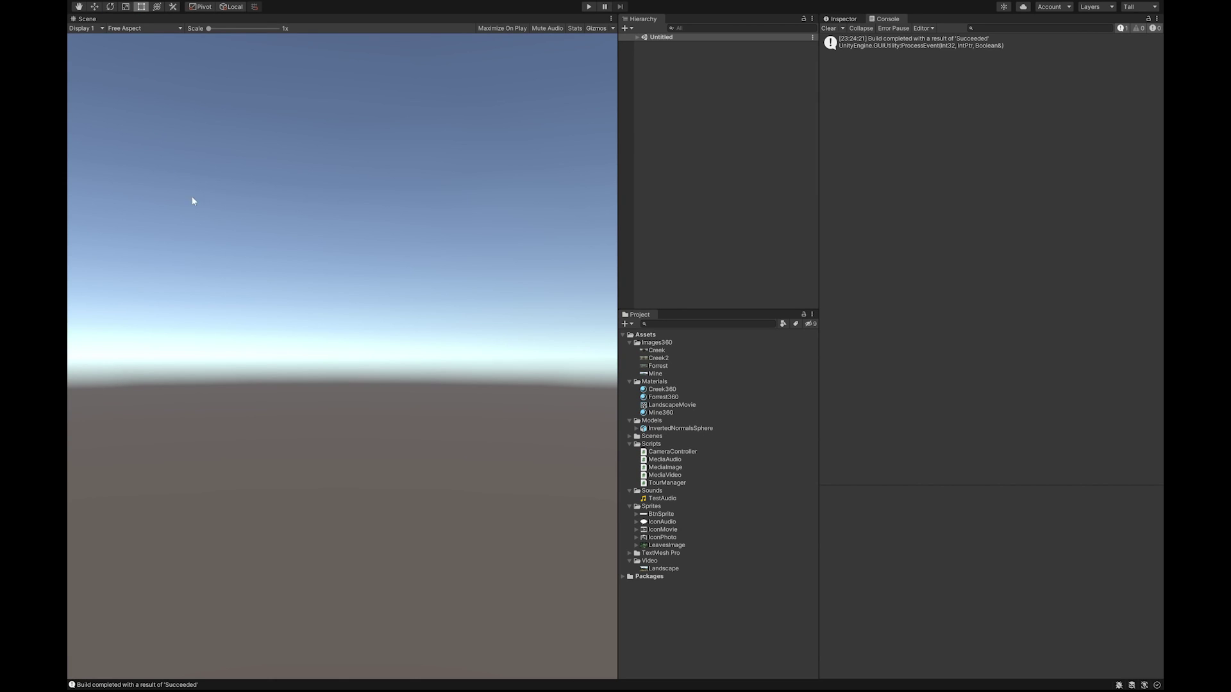
pyautogui.moveTo(331, 608); pyautogui.dragTo(330, 607)
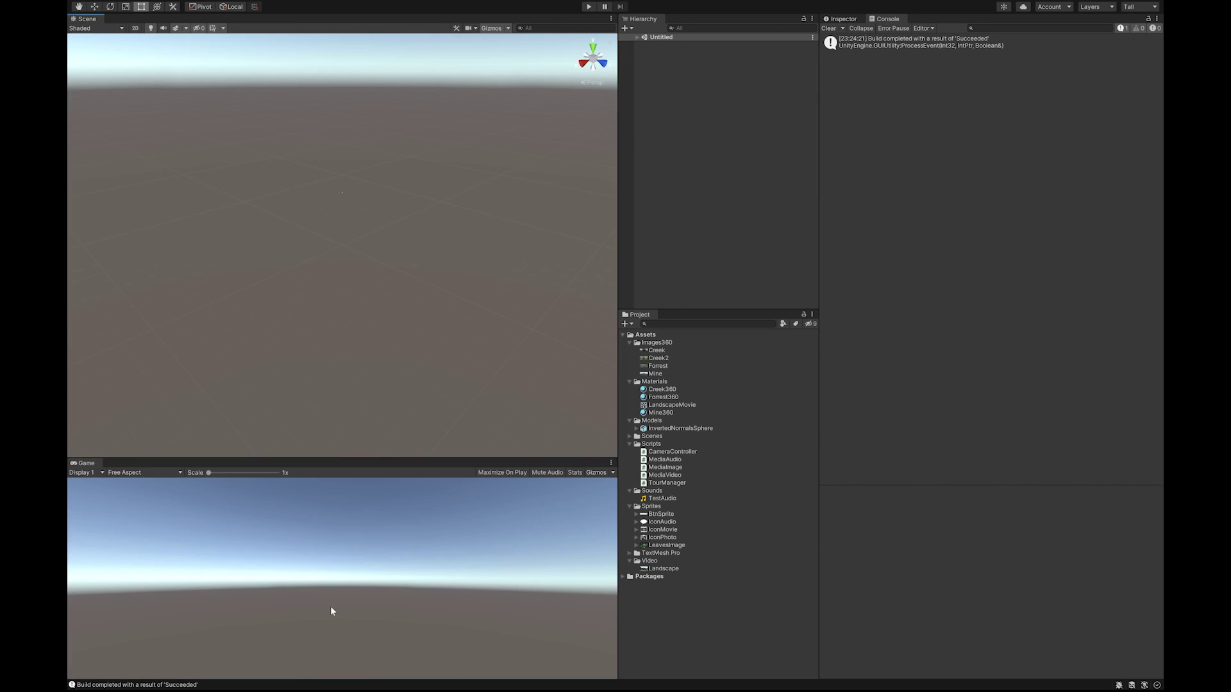
pyautogui.moveTo(399, 459)
pyautogui.mouseDown()
pyautogui.moveTo(405, 305)
pyautogui.moveTo(405, 337)
pyautogui.mouseUp()
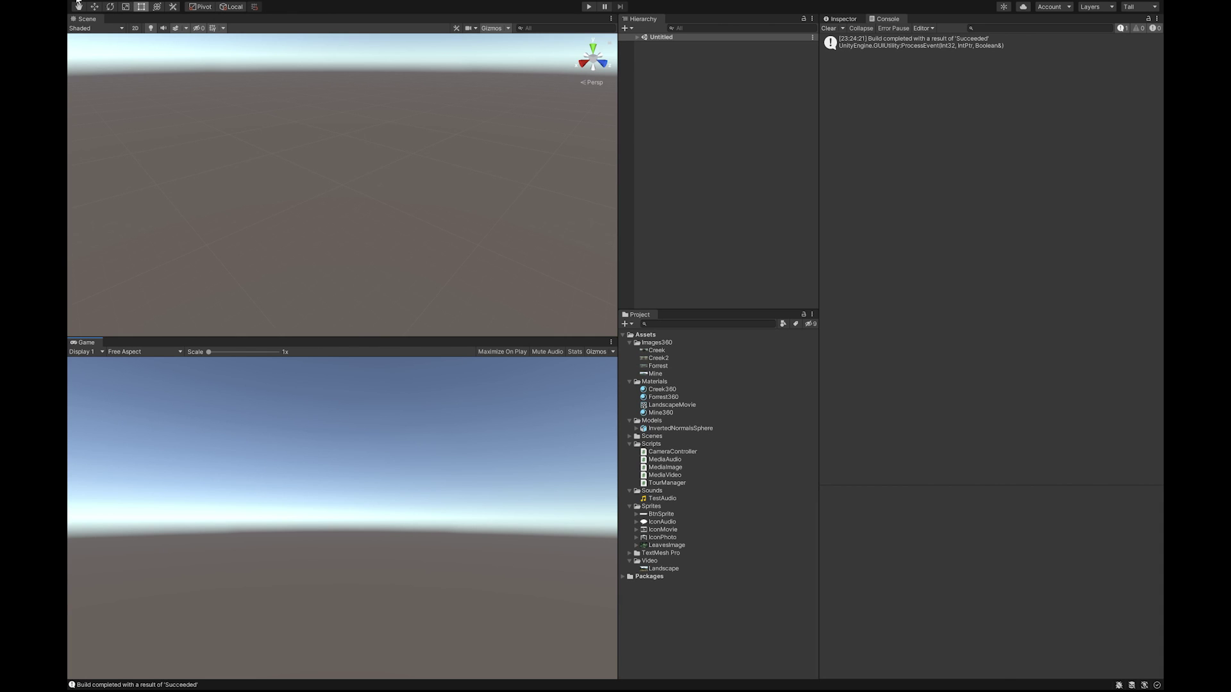
# - Open the editor Preferences to reach the Colors page for the Playmode tint
pyautogui.press('super+comma')
# - Preview the purple Play Mode tint, select the Creek2 image asset, then stop playing
pyautogui.click(593, 7)
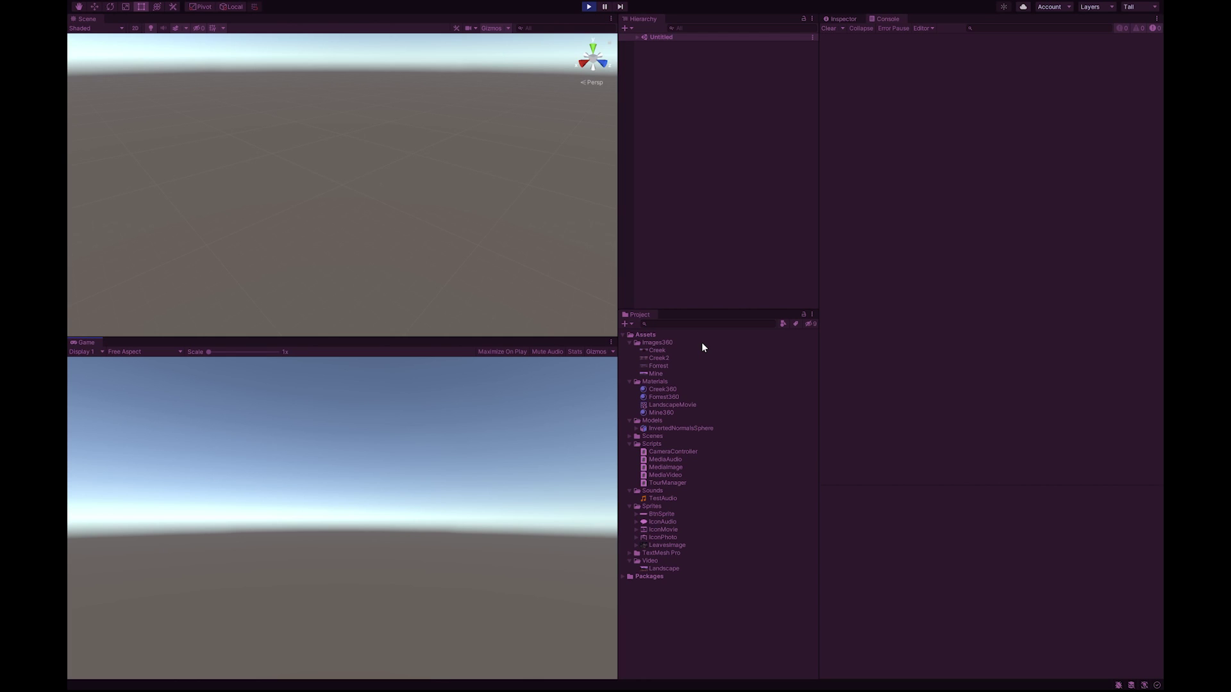
pyautogui.click(657, 360)
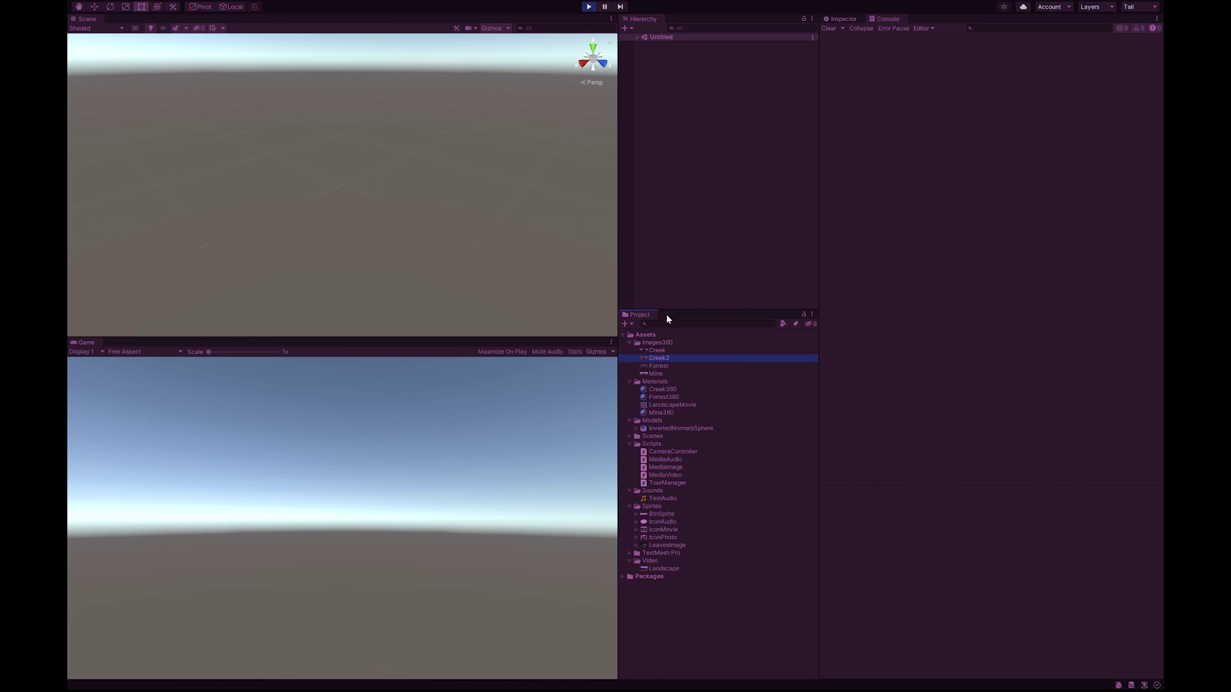
pyautogui.click(588, 6)
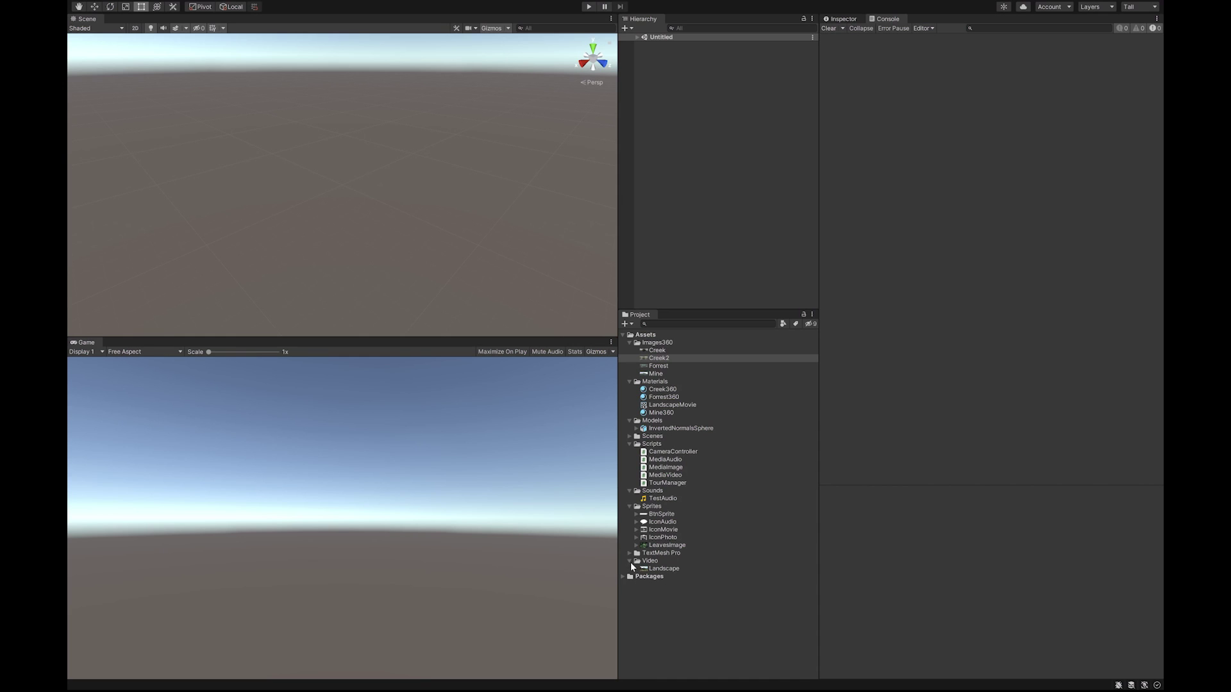
# - Open the Tour scene from Assets/Scenes, play it, delete Site Forrest, then stop
pyautogui.click(629, 436)
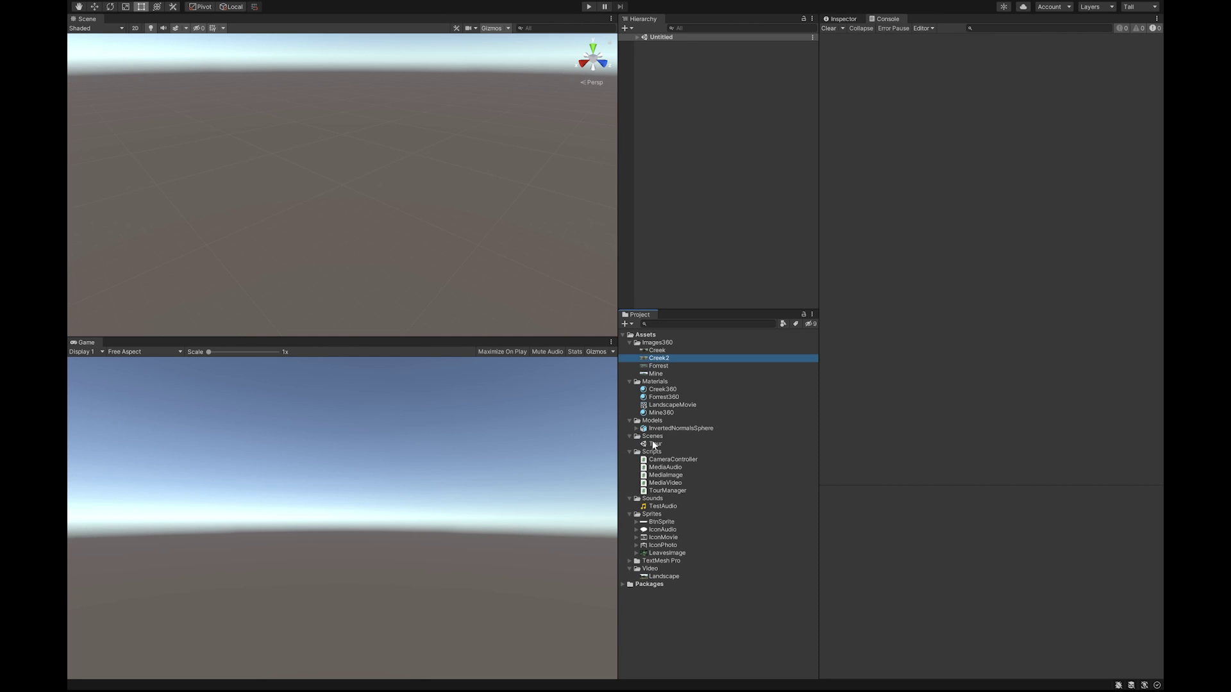
pyautogui.doubleClick(654, 443)
pyautogui.click(588, 7)
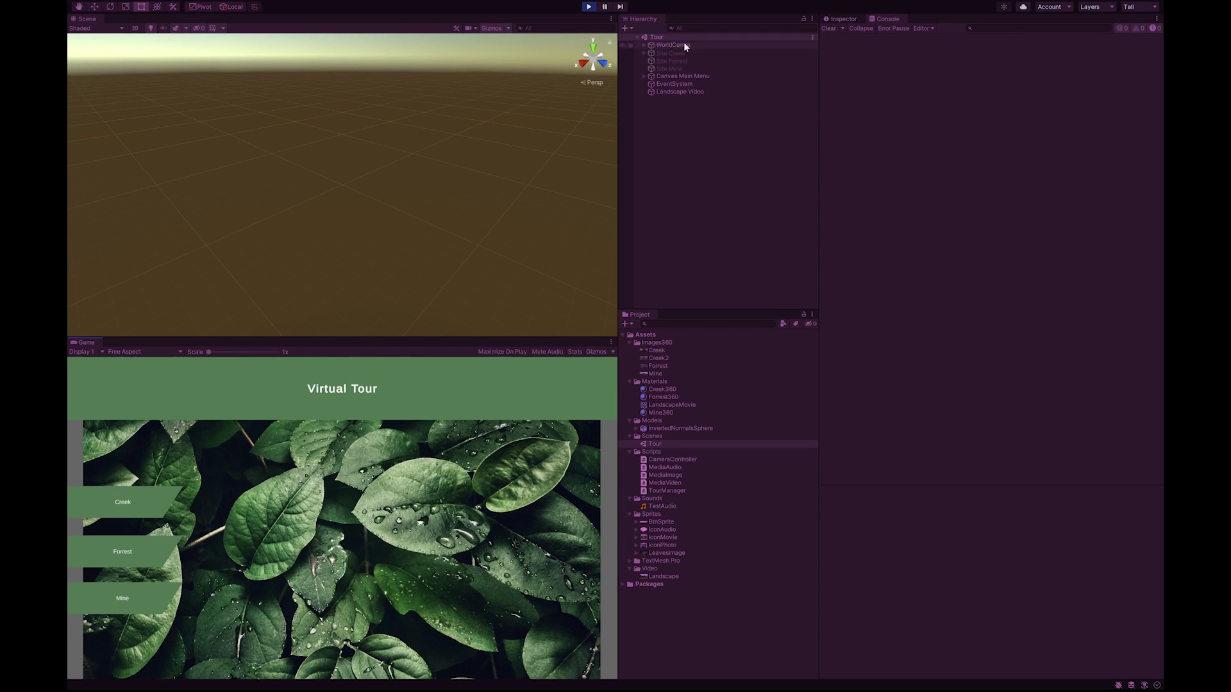
pyautogui.click(680, 61)
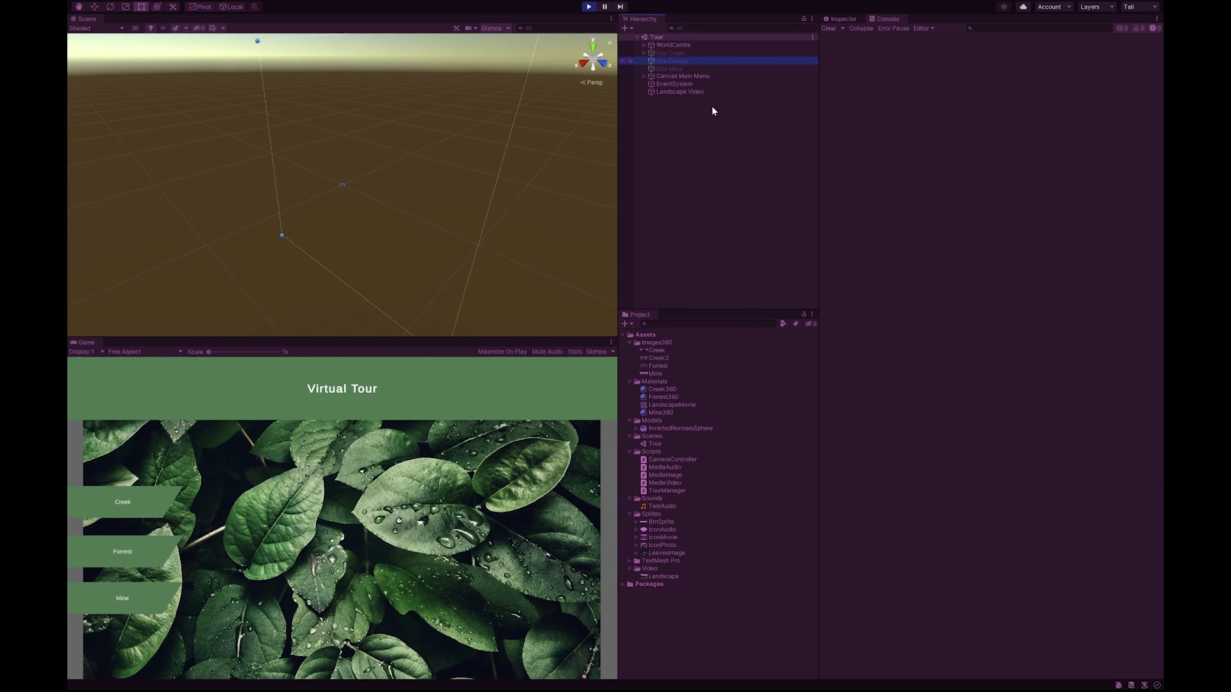
pyautogui.press('Delete')
pyautogui.click(589, 7)
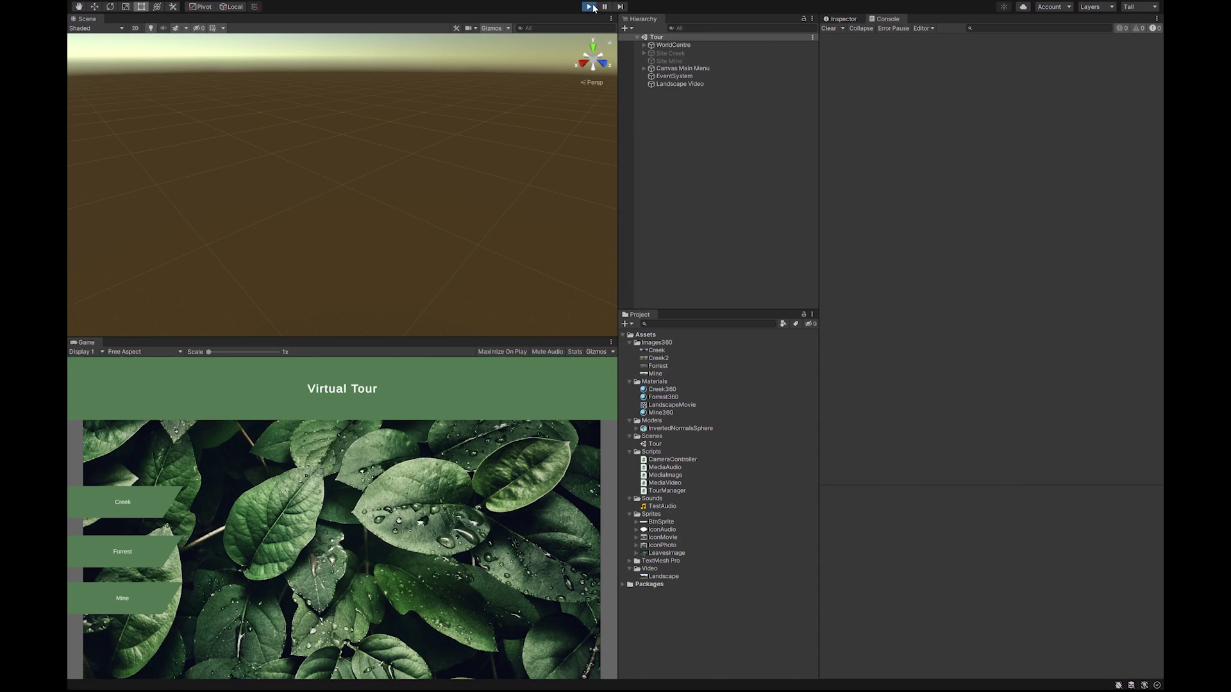